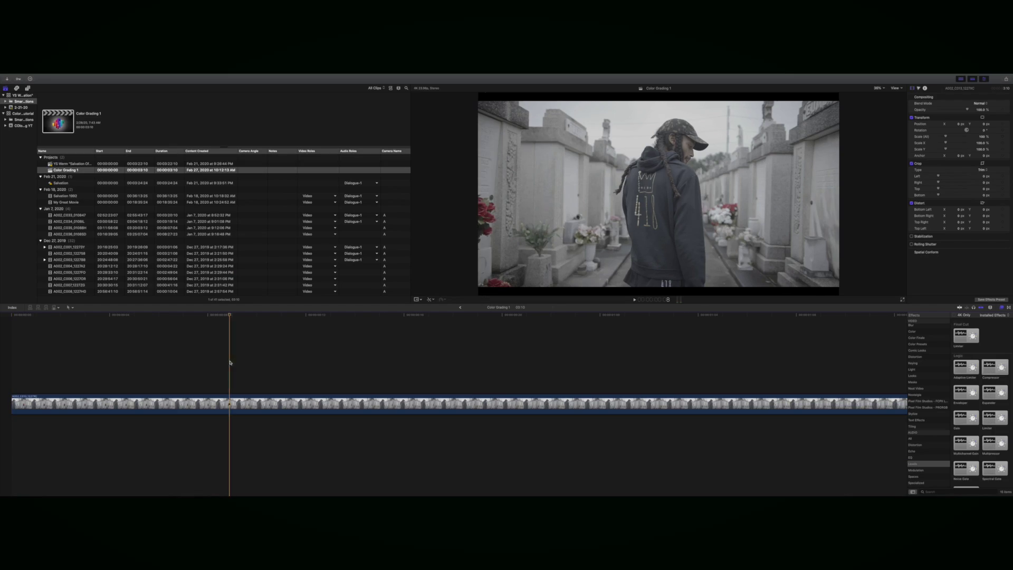
# - Scrub the cemetery clip to a later frame and open the viewer's View menu
pyautogui.moveTo(225, 315); pyautogui.dragTo(535, 333)
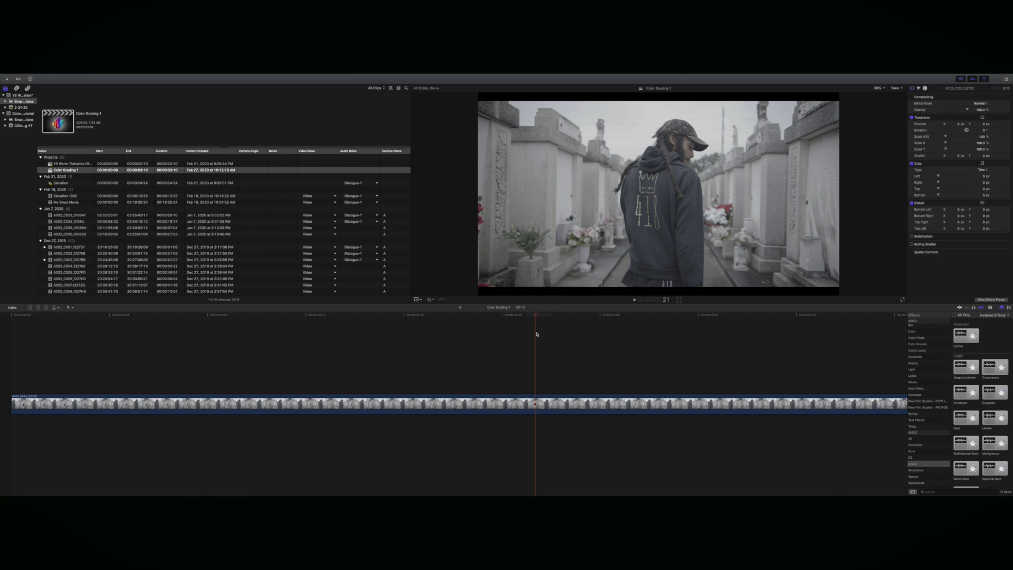
pyautogui.click(902, 89)
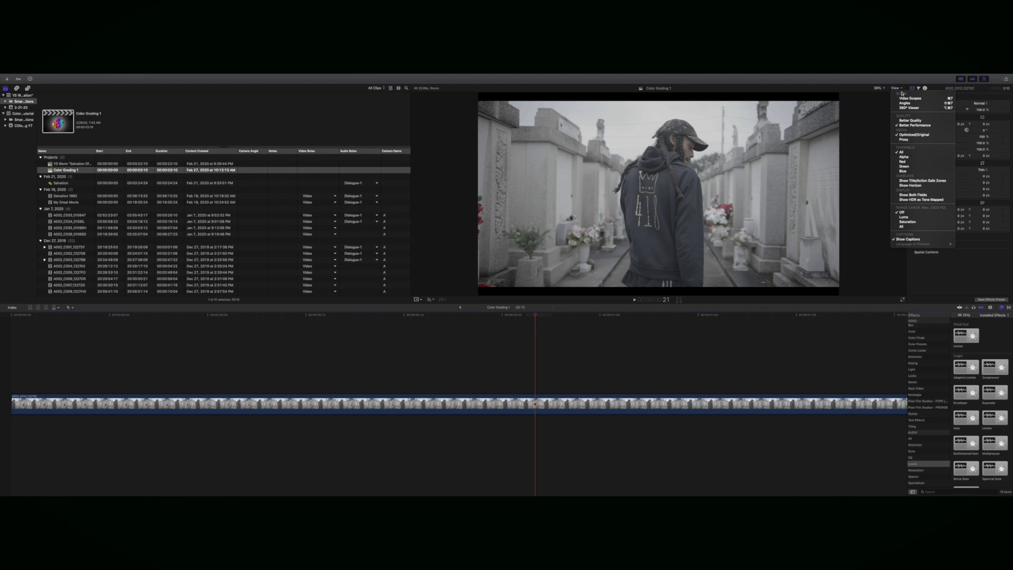
# - Show the luminance, RGB overlay, vectorscope and RGB parade scopes, then the Titles and Generators library
pyautogui.click(912, 98)
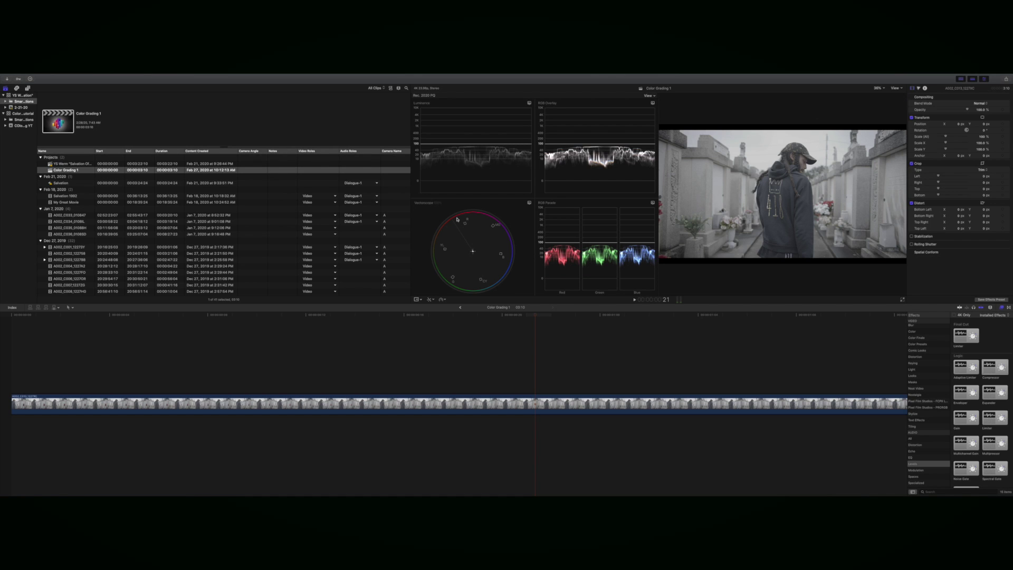
pyautogui.click(28, 88)
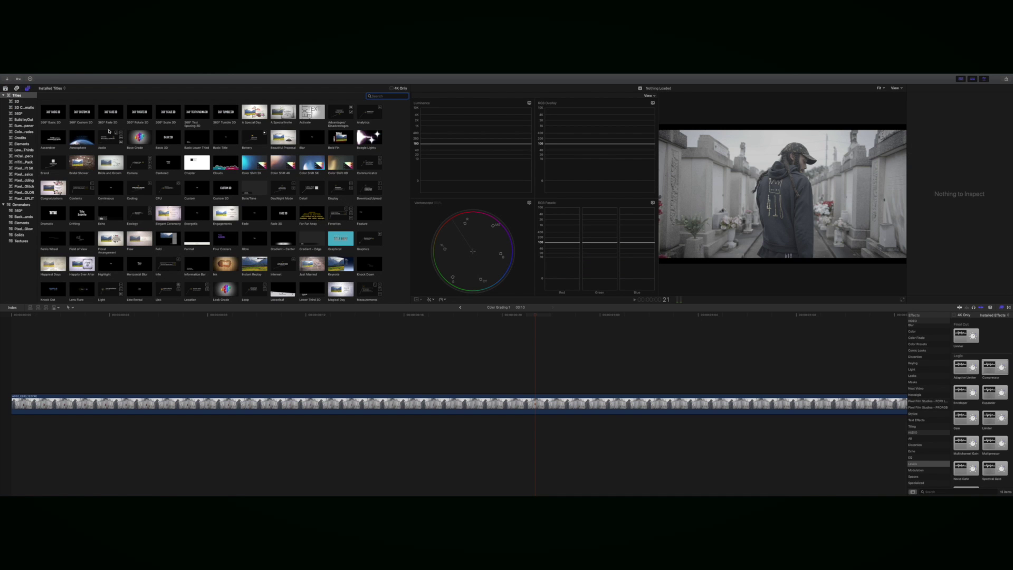
# - Drop the Base Grade title above the cemetery clip, select it, and open its Color Board
pyautogui.moveTo(137, 138); pyautogui.dragTo(12, 389)
pyautogui.press('super+7')
pyautogui.click(498, 364)
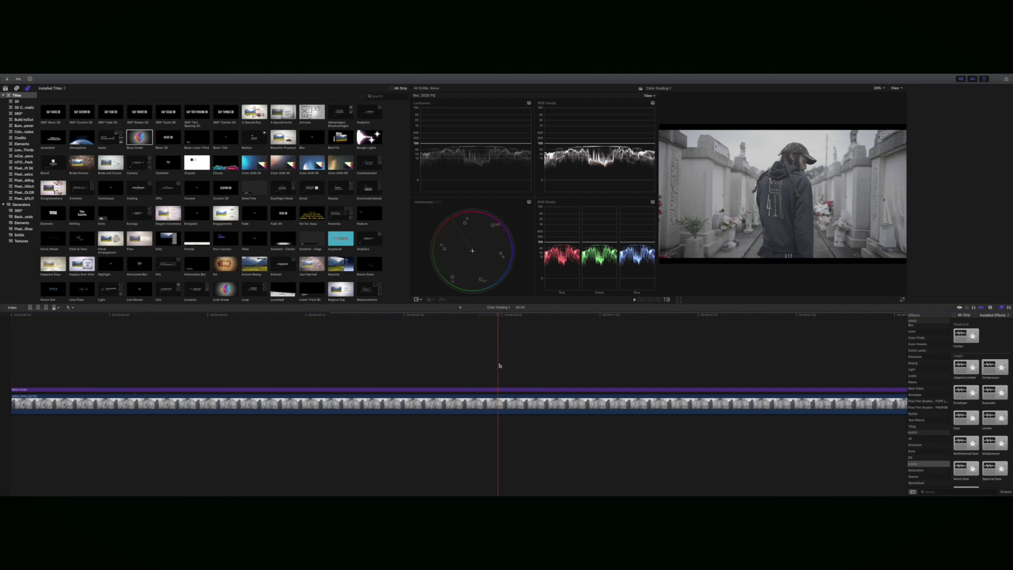
pyautogui.click(491, 391)
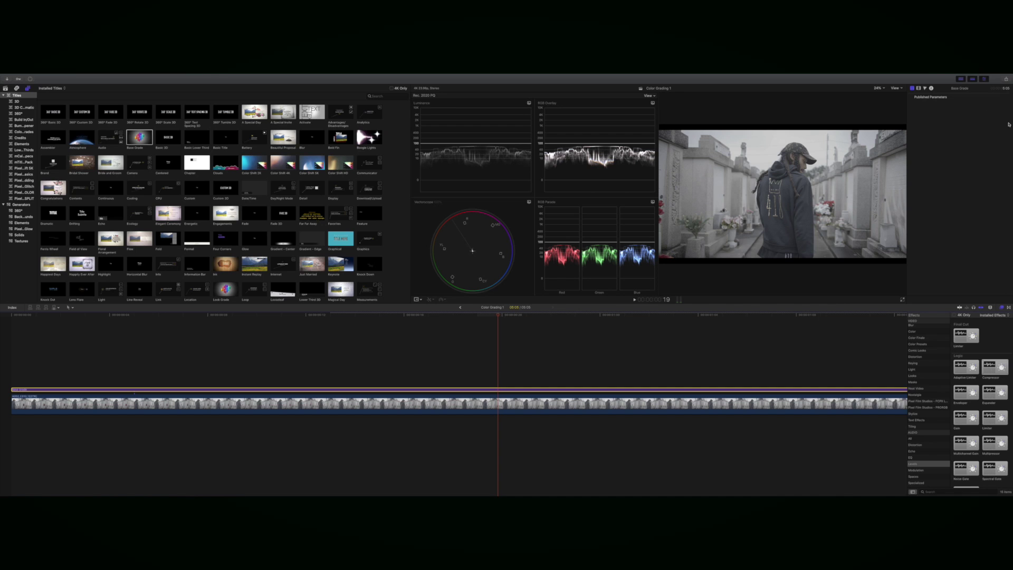
pyautogui.click(920, 89)
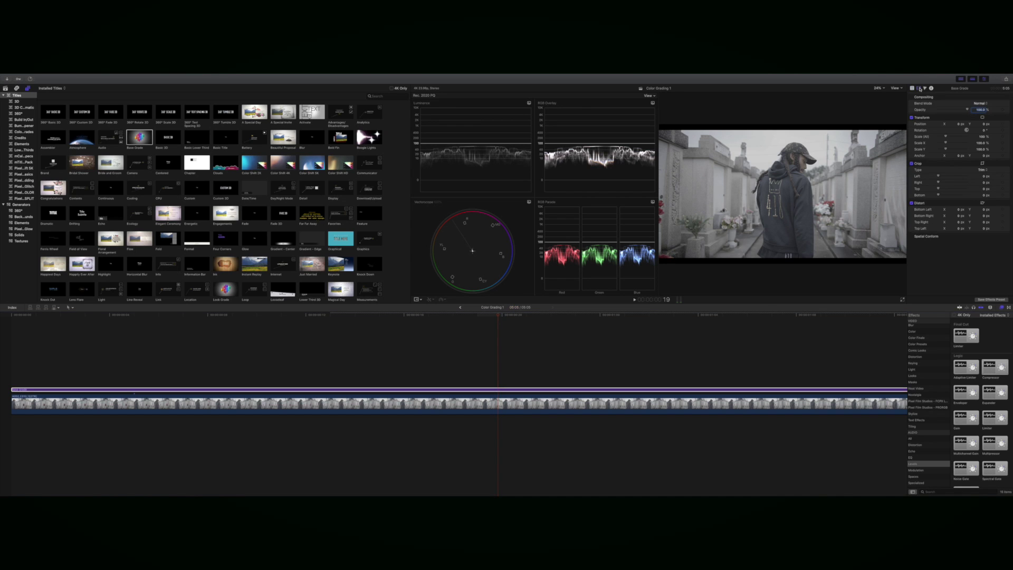
pyautogui.click(925, 88)
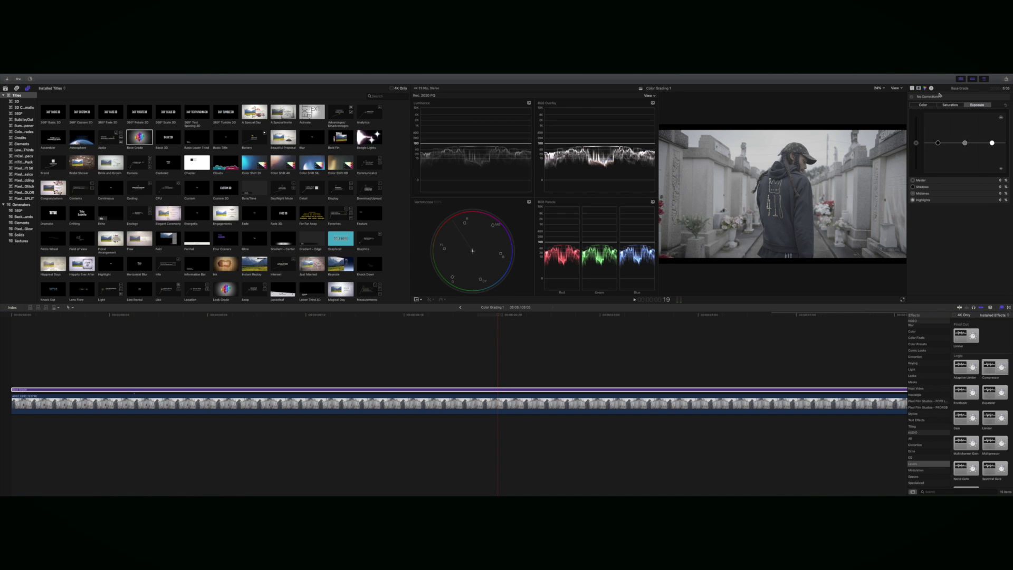
# - Raise the Base Grade's Highlights exposure to 30%, then work on the Shadows and Midtones pucks
pyautogui.click(940, 96)
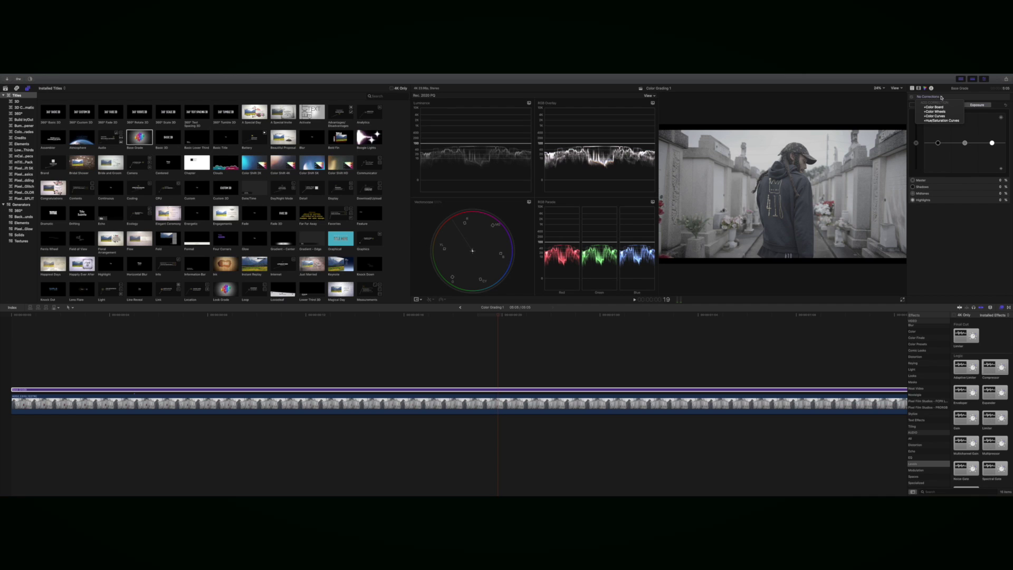
pyautogui.click(971, 92)
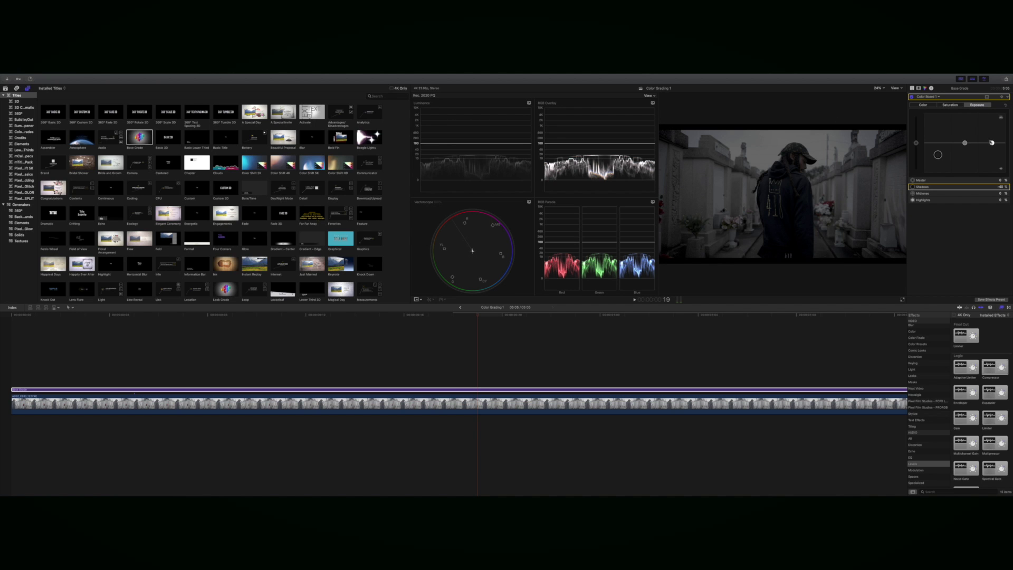
pyautogui.moveTo(992, 142); pyautogui.dragTo(991, 126)
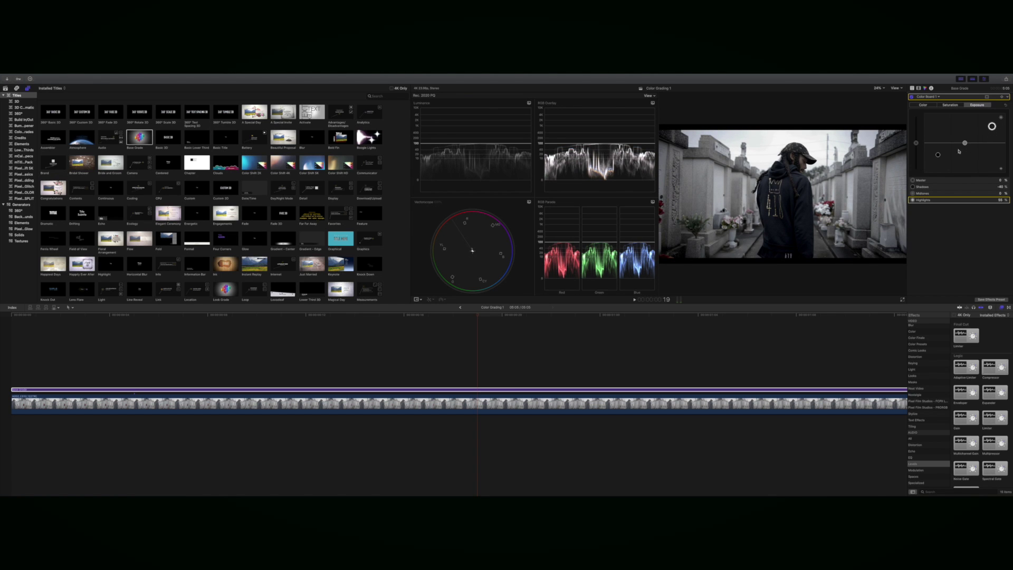
pyautogui.click(937, 154)
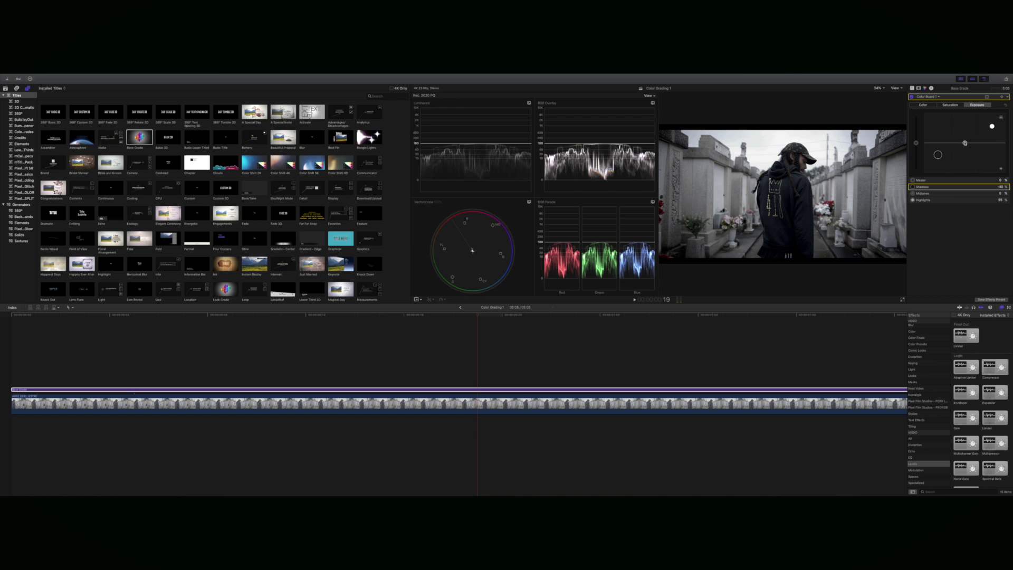
pyautogui.click(964, 143)
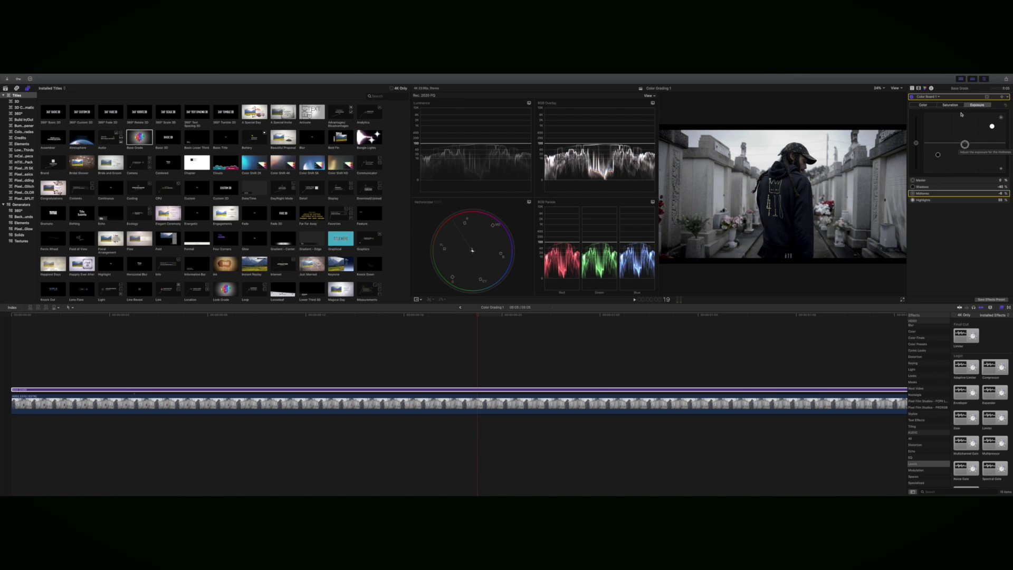
# - Toggle the Color Board grade off and on repeatedly to compare against the original
pyautogui.click(911, 97)
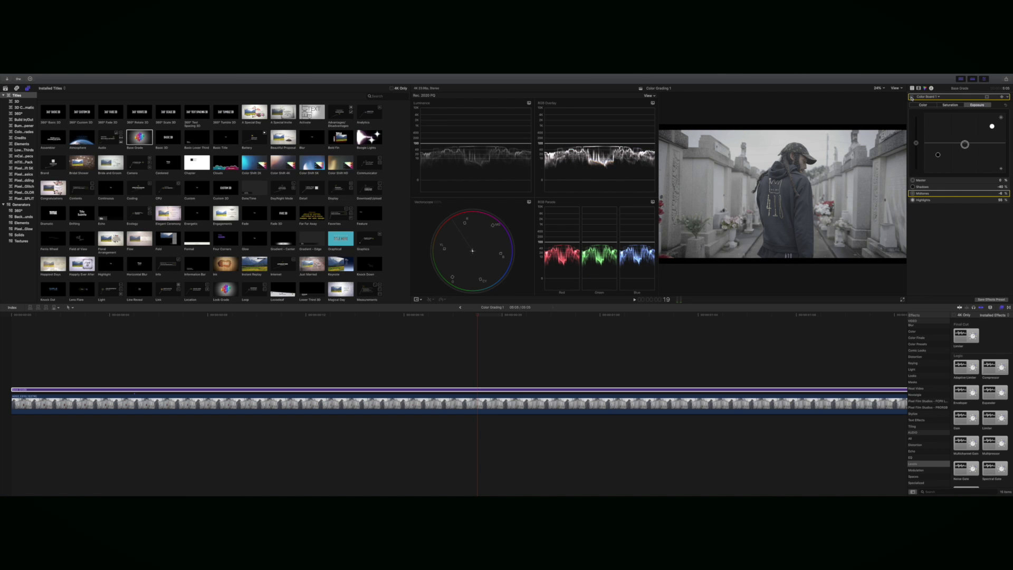
pyautogui.click(911, 97)
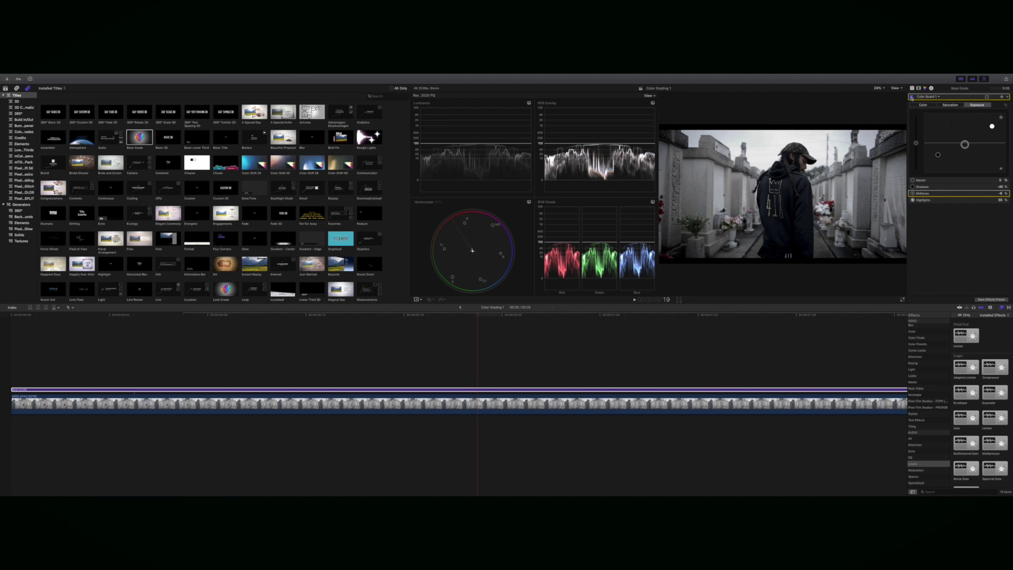
pyautogui.click(912, 97)
pyautogui.click(911, 97)
pyautogui.click(911, 97)
pyautogui.click(911, 97)
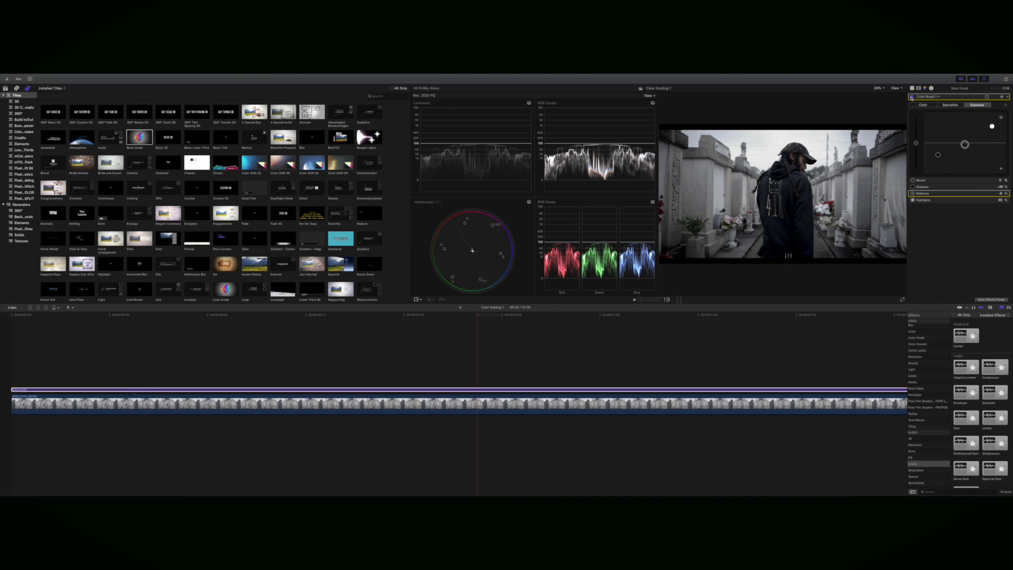
pyautogui.click(589, 363)
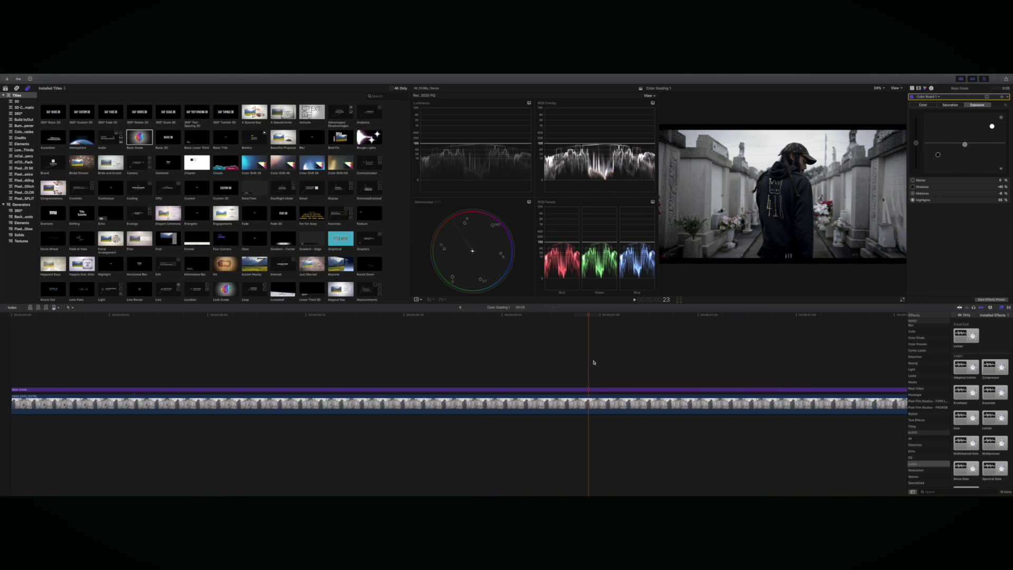
# - Find Look Grade in the Titles browser and drop it directly above the Base Grade clip
pyautogui.write('512')
pyautogui.scroll(-1, 145, 162)
pyautogui.scroll(-4, 145, 162)
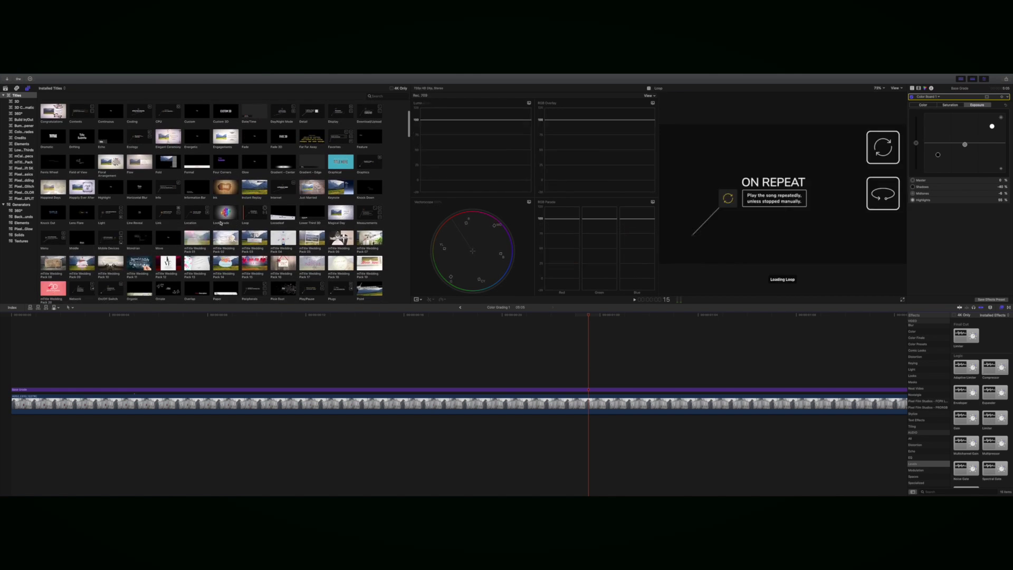
pyautogui.moveTo(227, 215); pyautogui.dragTo(24, 386)
pyautogui.press('super+7')
pyautogui.press('super+equal')
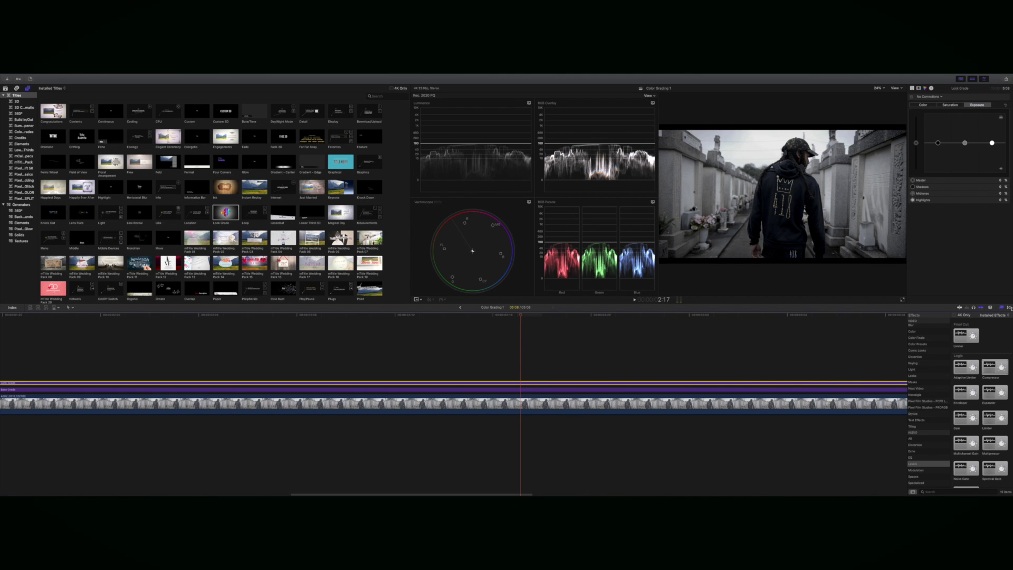
# - Apply ColorFinalePro from the Effects browser's Color Finale category to the Look Grade clip and view its settings
pyautogui.click(1009, 307)
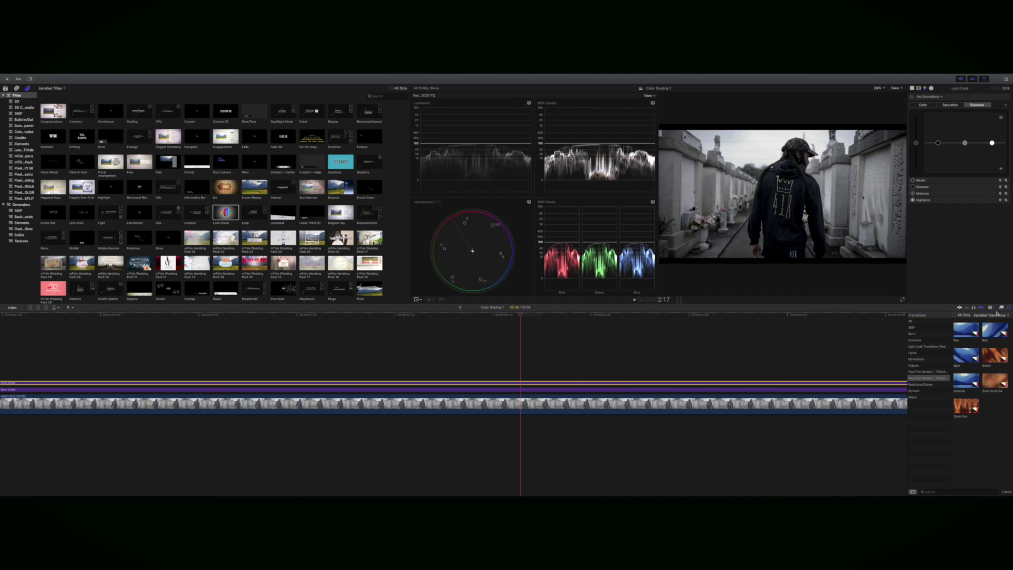
pyautogui.click(1001, 307)
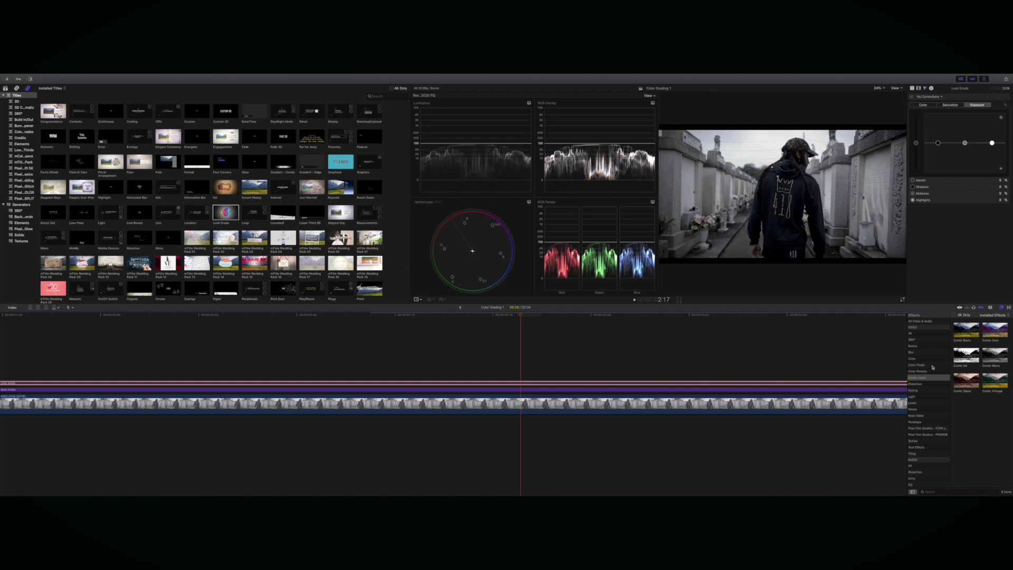
pyautogui.scroll(-1, 931, 406)
pyautogui.click(935, 422)
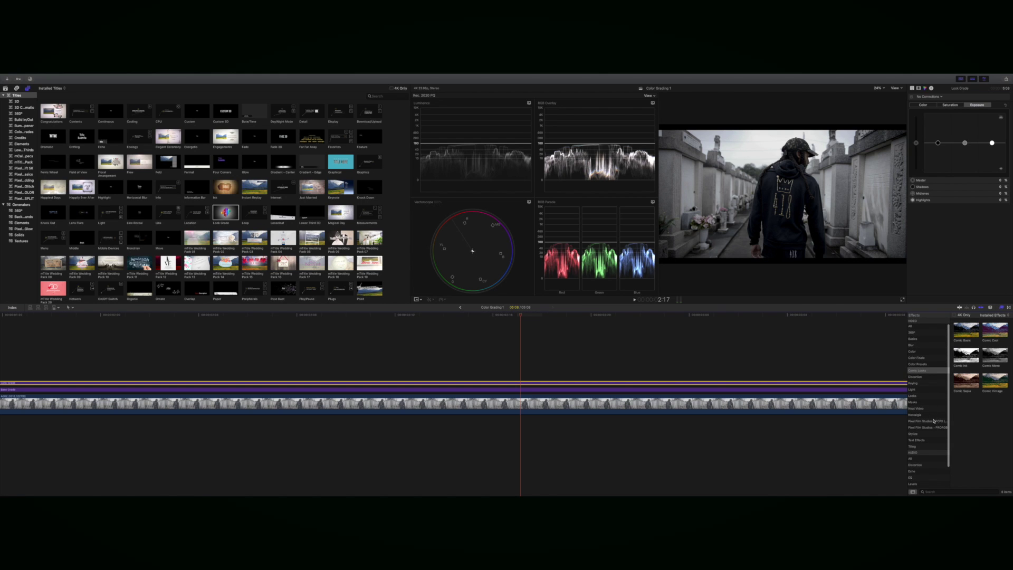
pyautogui.click(935, 427)
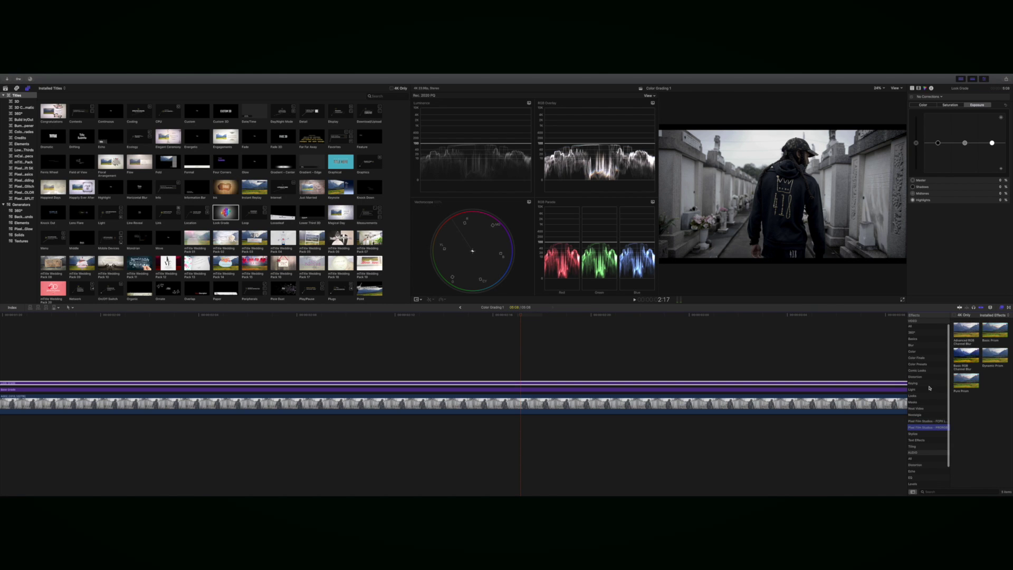
pyautogui.click(927, 359)
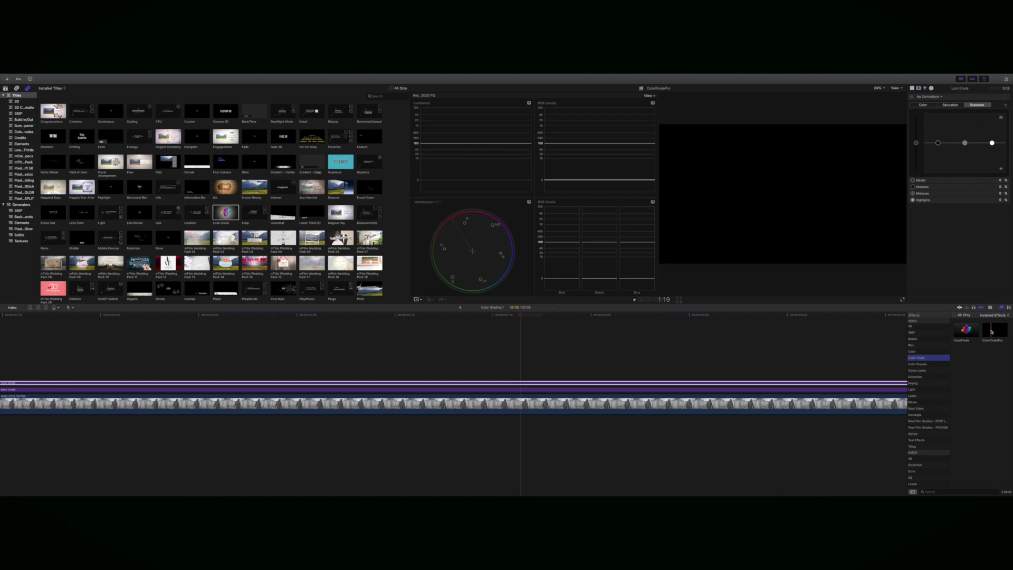
pyautogui.moveTo(994, 331); pyautogui.dragTo(834, 384)
pyautogui.click(595, 384)
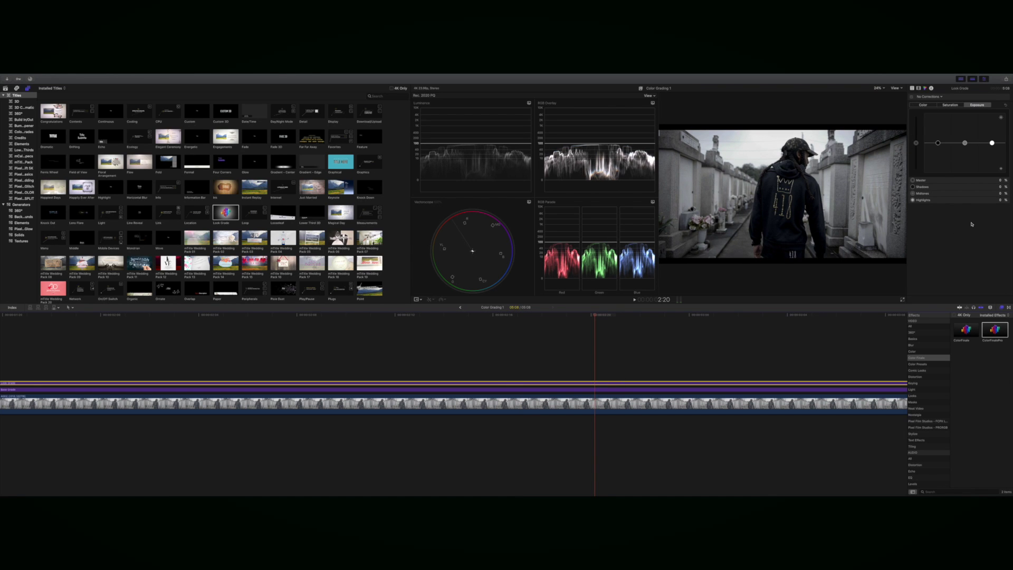
pyautogui.click(925, 89)
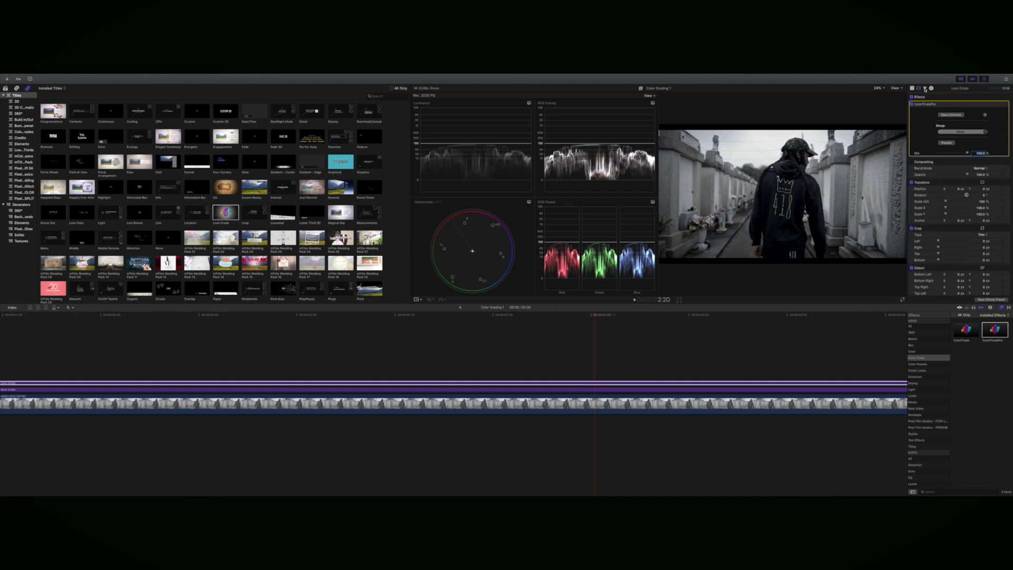
# - Apply and confirm ColorFinalePro's Grit preset on the Look Grade clip
pyautogui.click(947, 143)
pyautogui.scroll(-10, 947, 188)
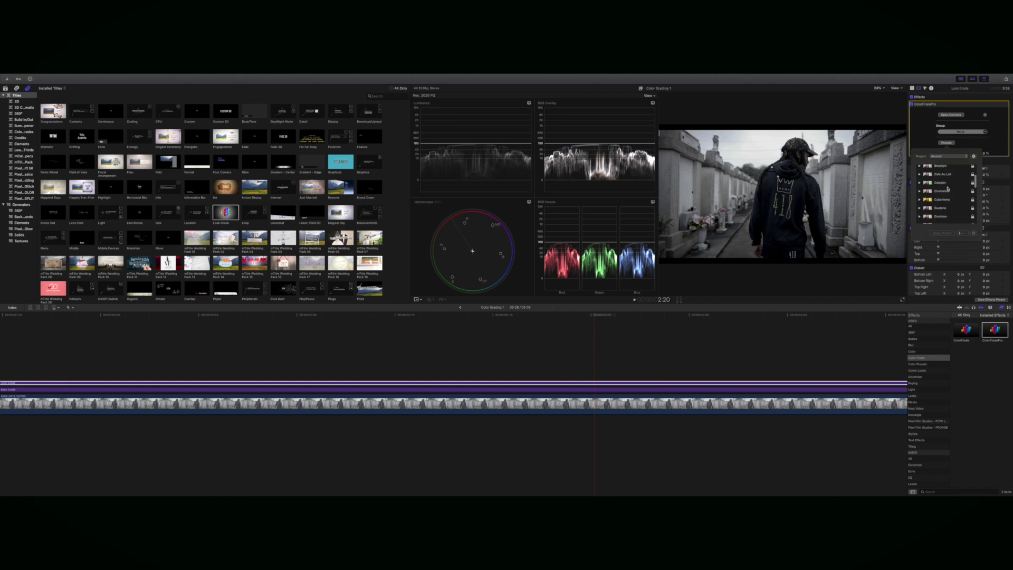
pyautogui.scroll(-5, 948, 188)
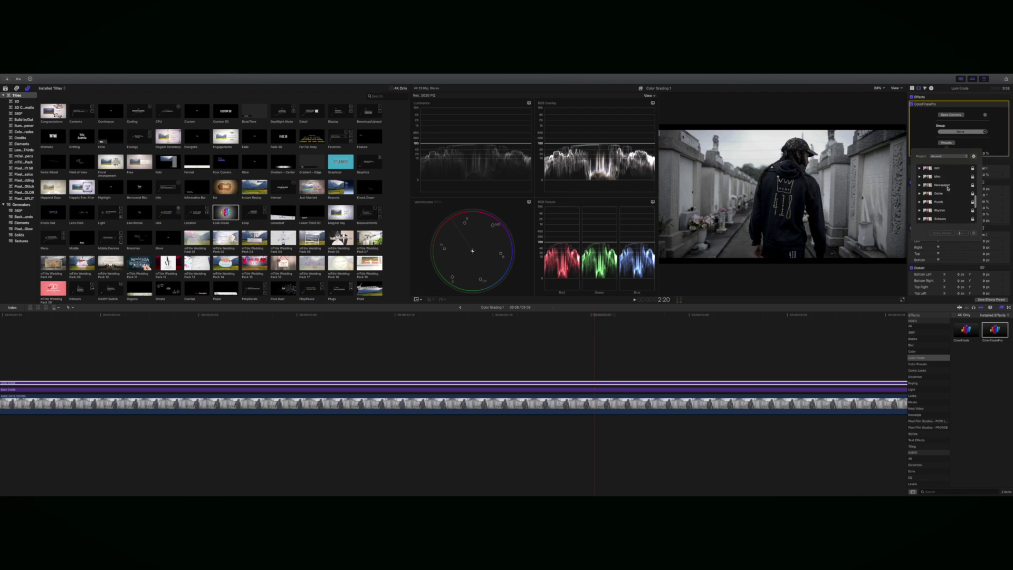
pyautogui.scroll(7, 948, 188)
pyautogui.scroll(-1, 947, 188)
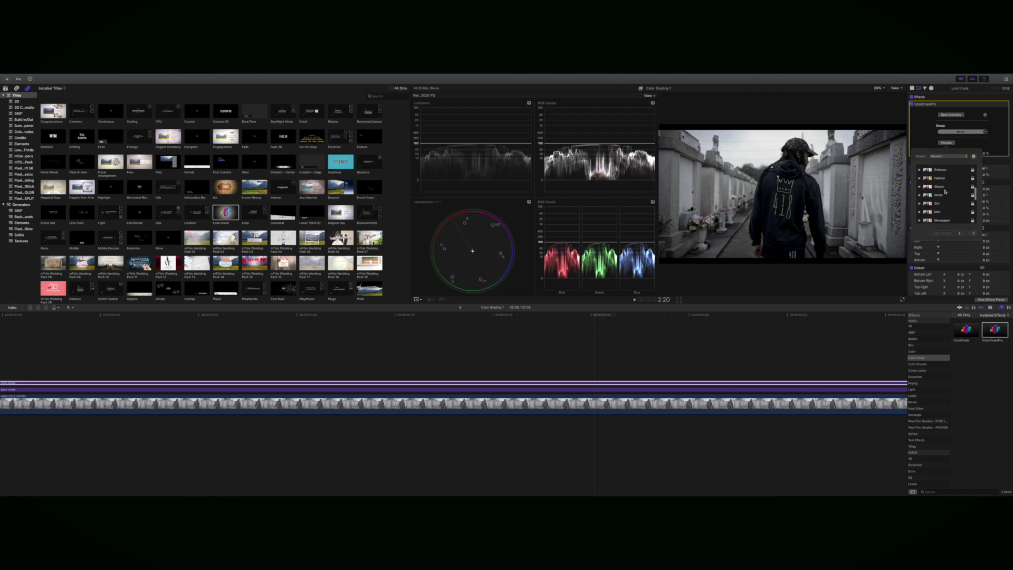
pyautogui.scroll(6, 942, 196)
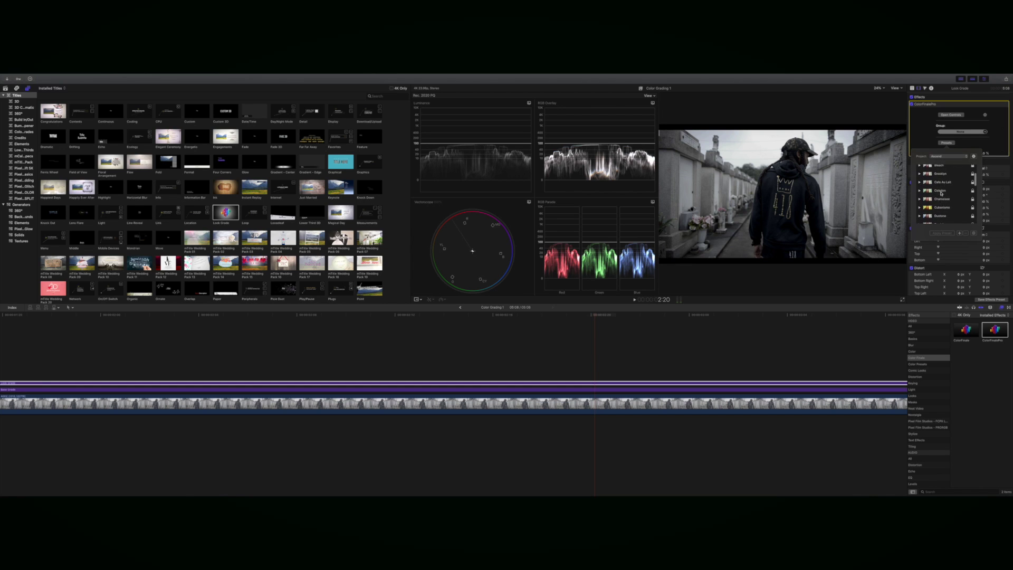
pyautogui.scroll(-6, 942, 194)
pyautogui.click(937, 203)
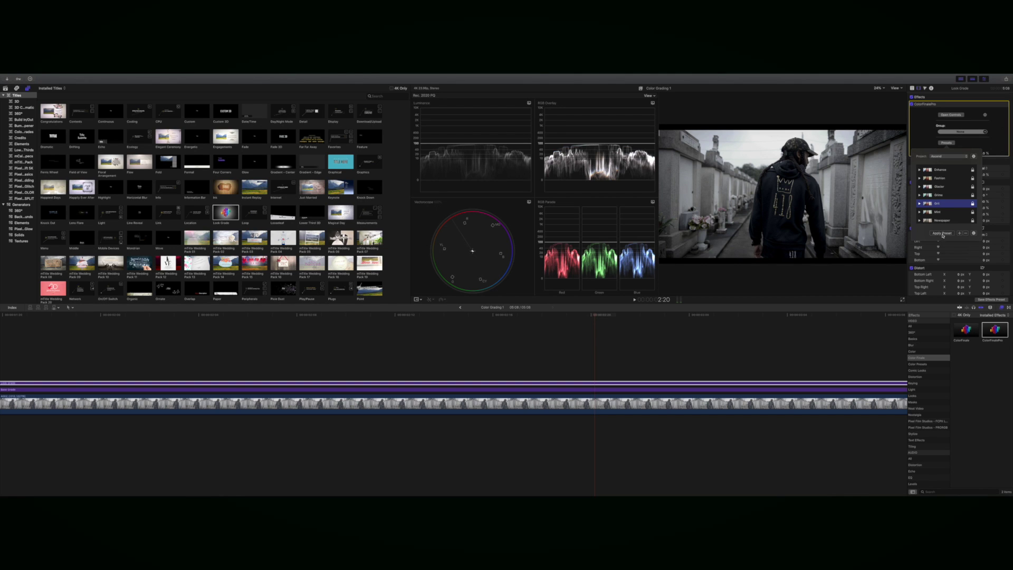
pyautogui.click(944, 233)
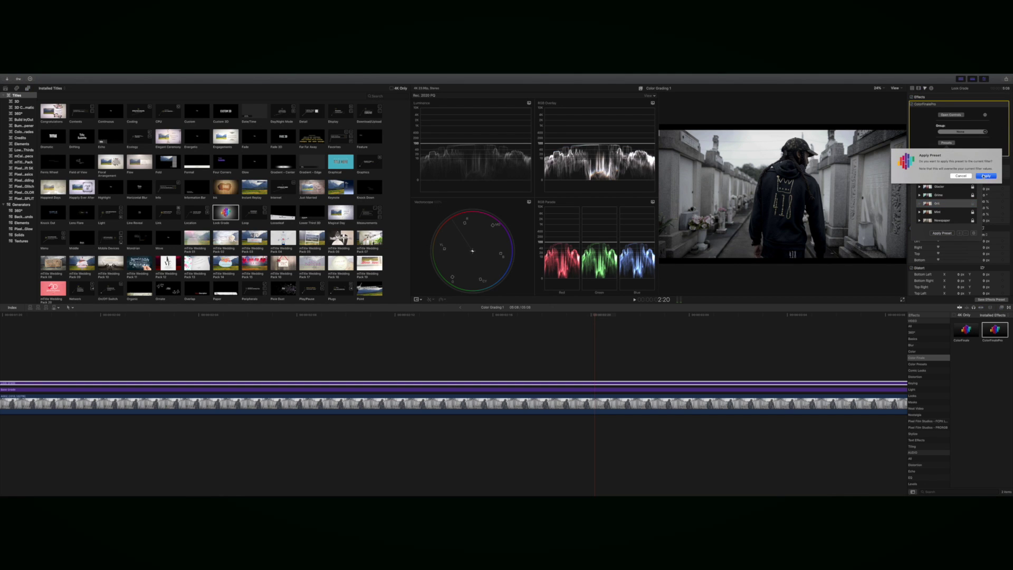
pyautogui.click(983, 176)
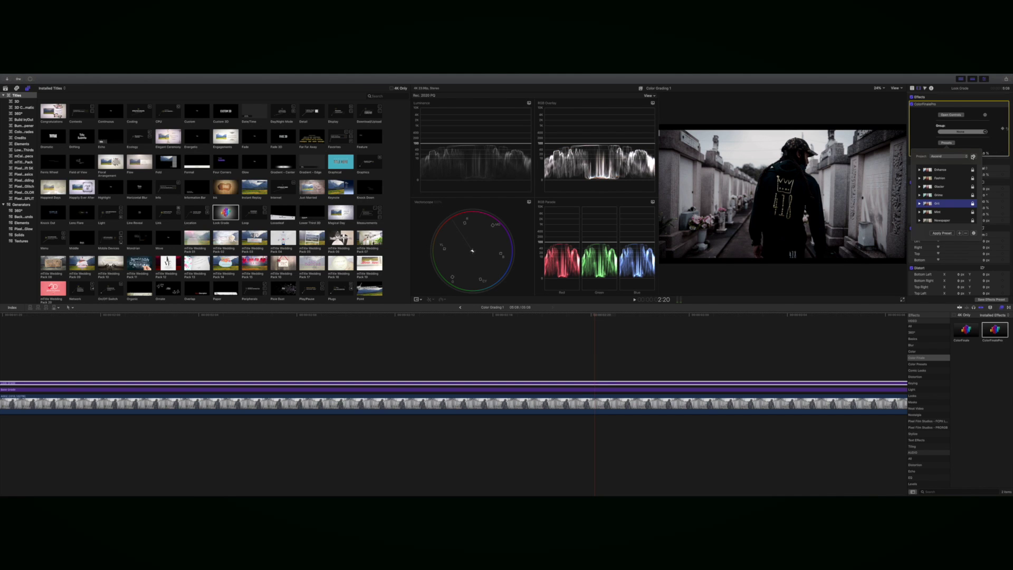
pyautogui.press('Escape')
# - Set the ColorFinalePro Mix to 25 and play the graded clip from the start
pyautogui.moveTo(963, 154); pyautogui.dragTo(943, 154)
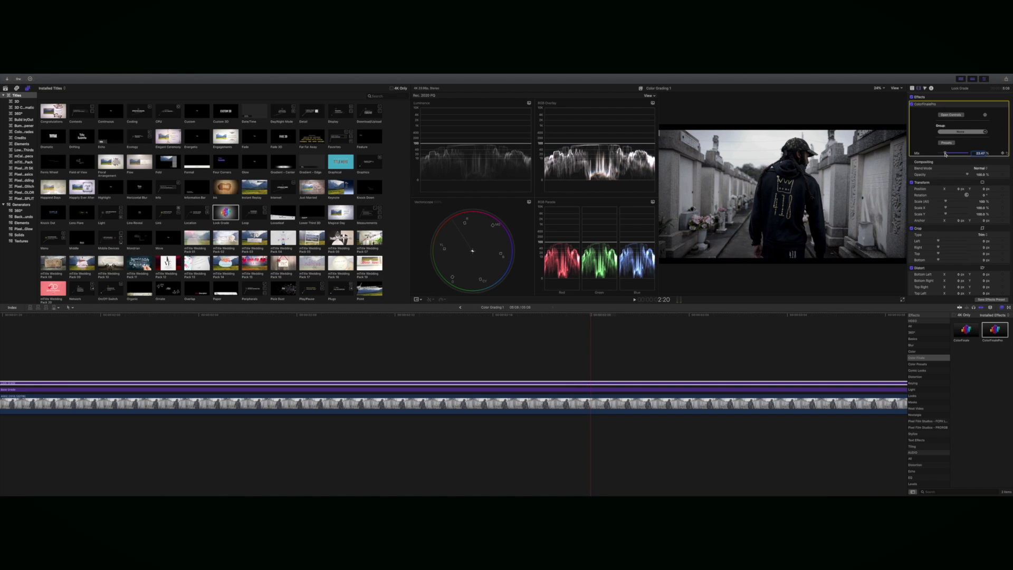
pyautogui.click(976, 154)
pyautogui.write('25')
pyautogui.press('Return')
pyautogui.press('Home')
pyautogui.press('space')
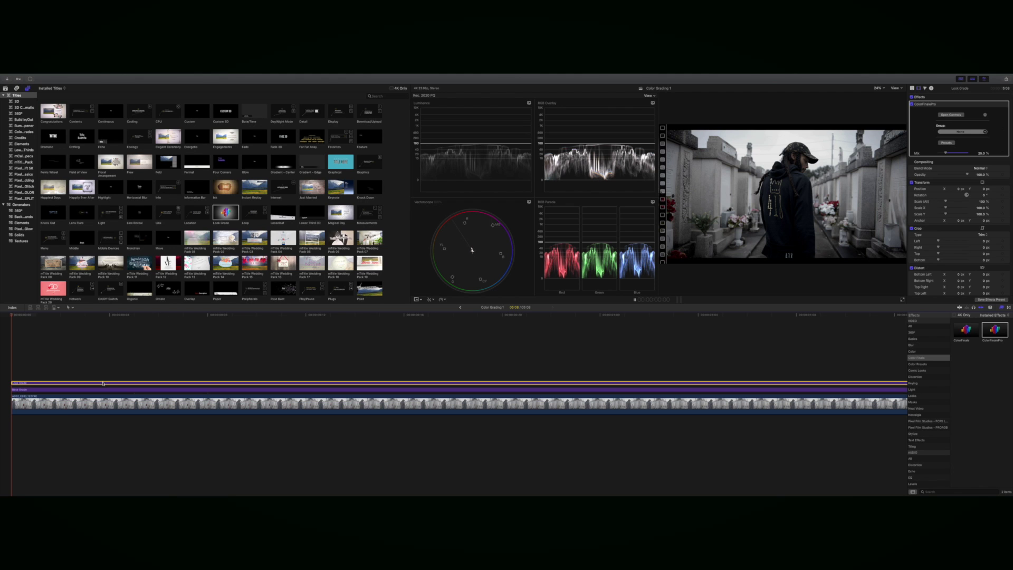
pyautogui.press('v')
pyautogui.click(103, 389)
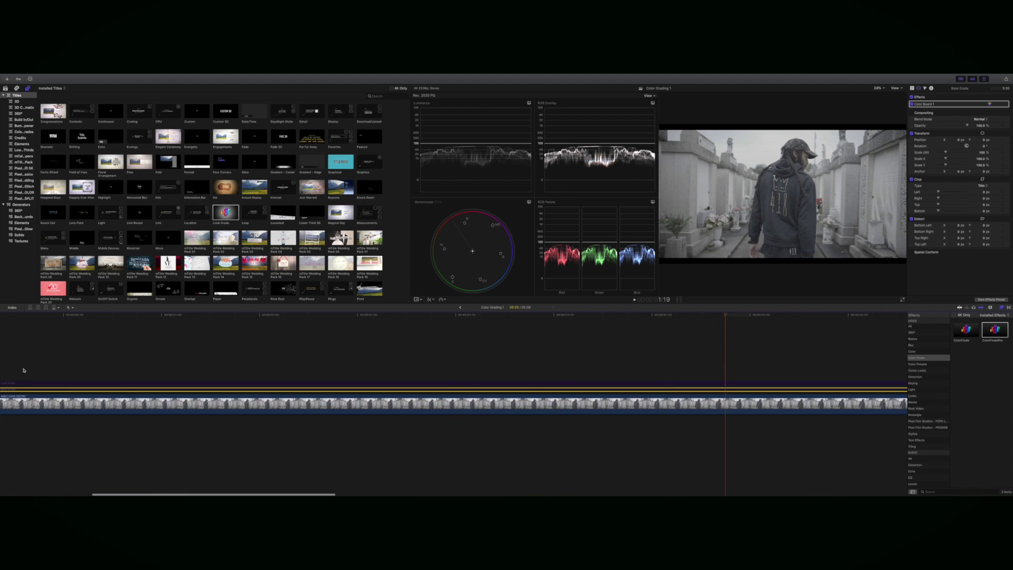
pyautogui.press('Home')
pyautogui.click(28, 389)
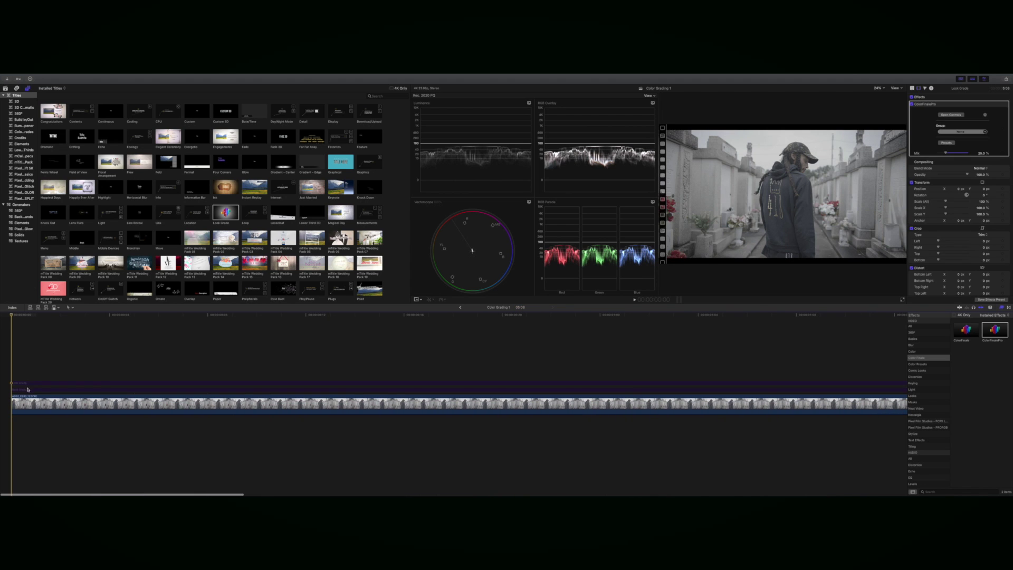
pyautogui.click(28, 389)
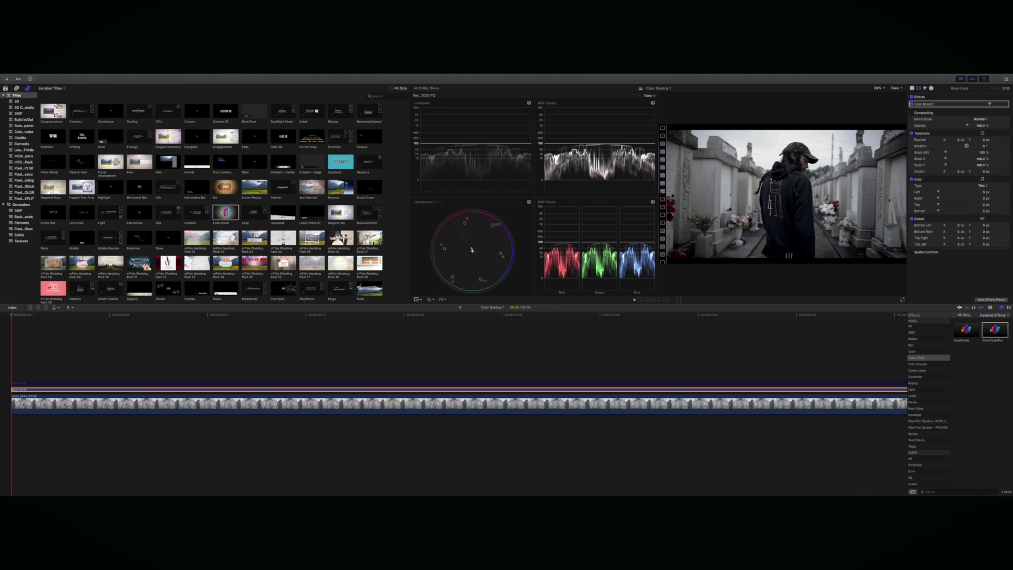
pyautogui.click(335, 383)
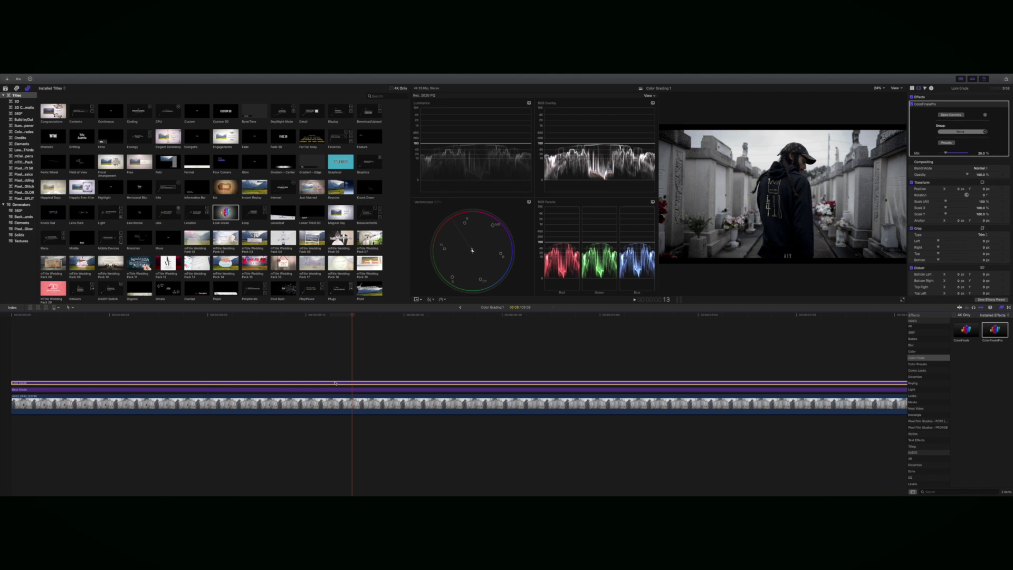
pyautogui.moveTo(335, 383); pyautogui.dragTo(340, 391)
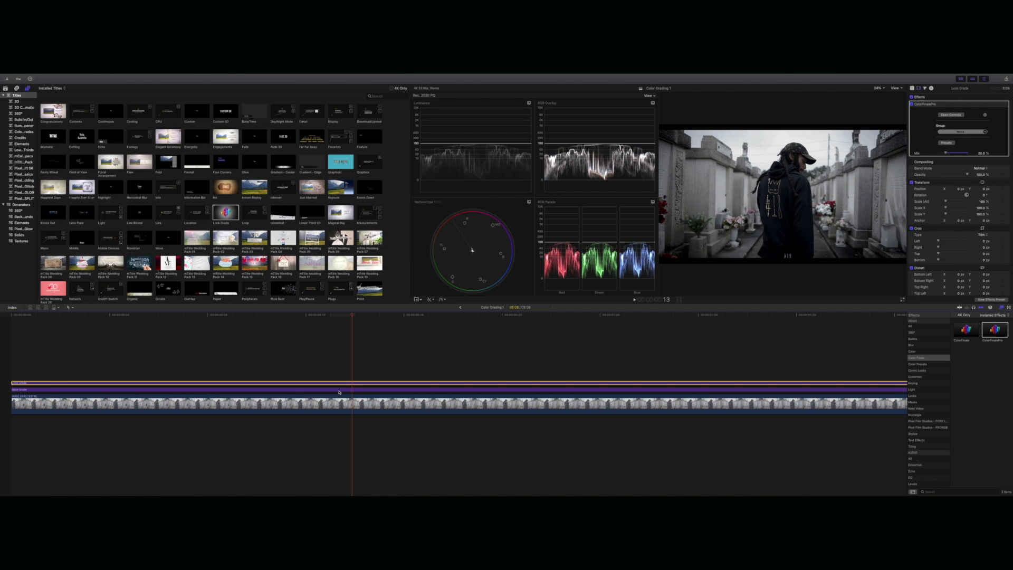